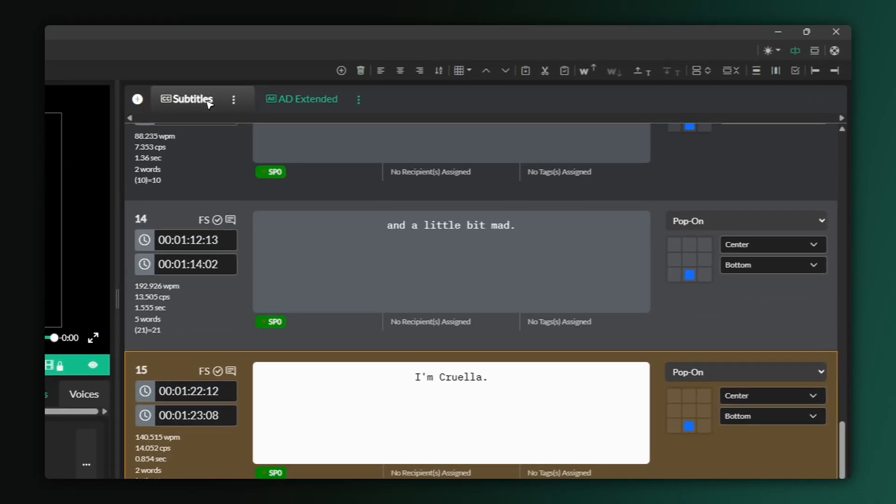
# Show the AD Extended cues from the top and select cue 1, 'Cruella walks by the Liberty building.'.
pyautogui.click(496, 75)
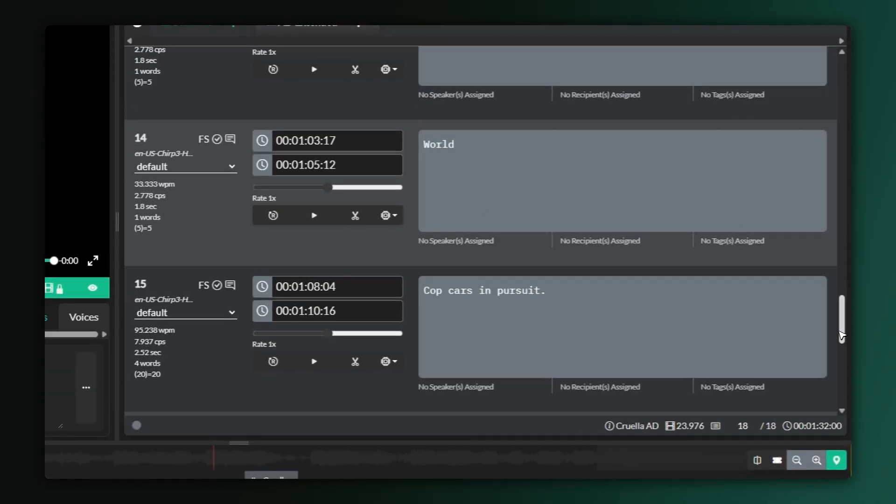
pyautogui.moveTo(842, 336); pyautogui.dragTo(823, 115)
pyautogui.click(646, 173)
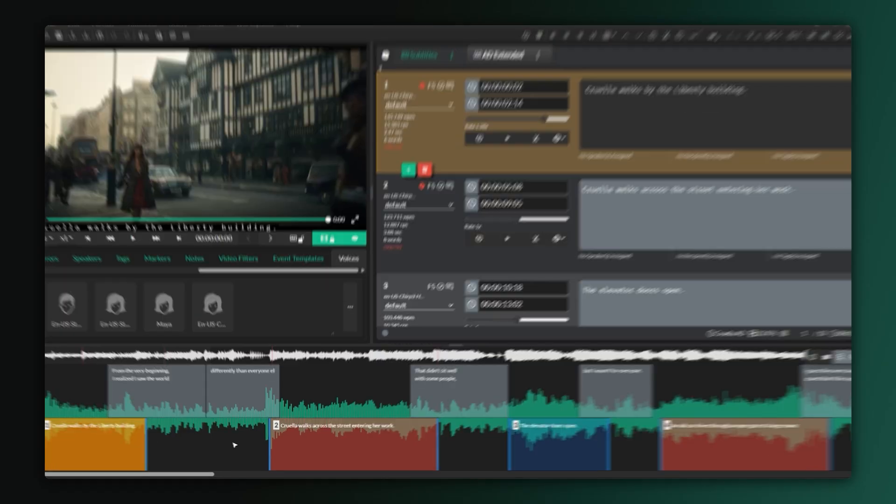
# Review description cues 2–4 and play them through, stopping at 00:00:18:10 on the manor-gate car.
pyautogui.click(378, 444)
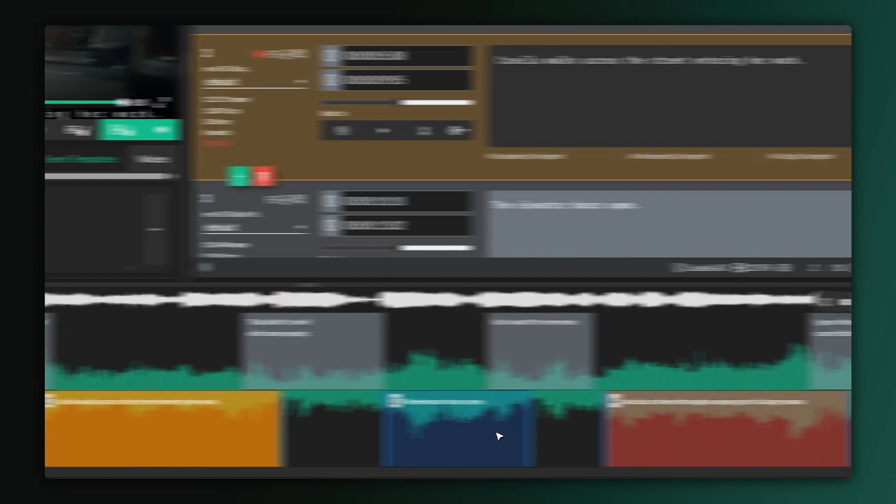
pyautogui.click(568, 444)
pyautogui.click(602, 437)
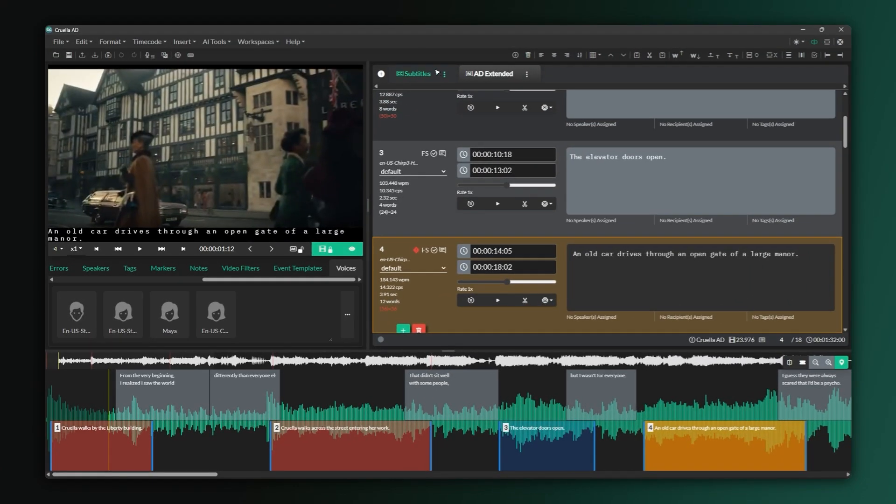
pyautogui.click(404, 74)
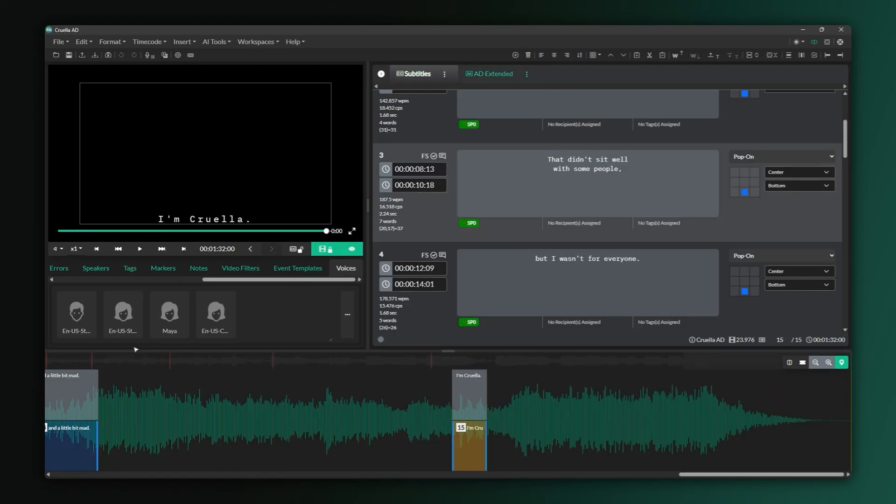
pyautogui.click(469, 71)
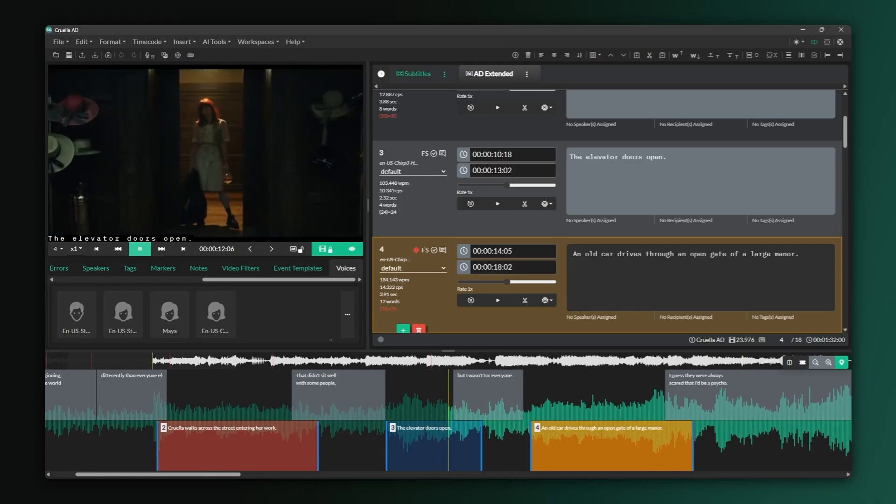
pyautogui.click(142, 247)
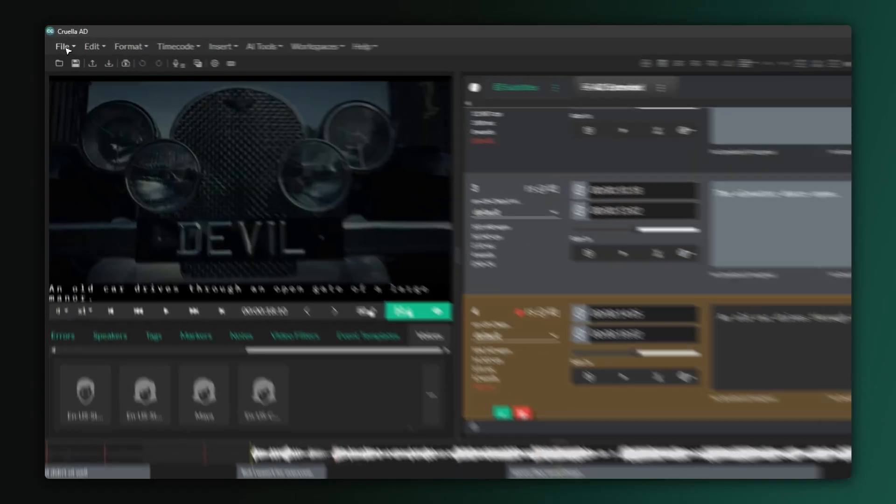
# Start an Audio Description export and proceed to its settings page.
pyautogui.click(59, 42)
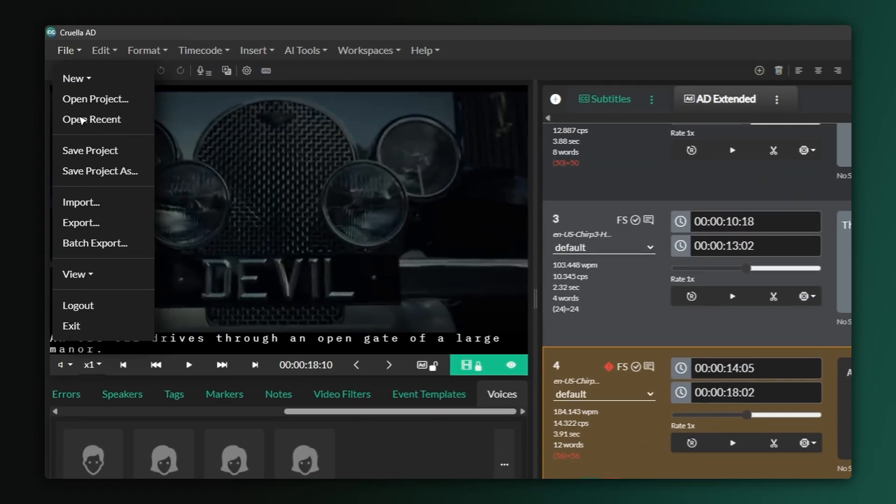
pyautogui.click(95, 225)
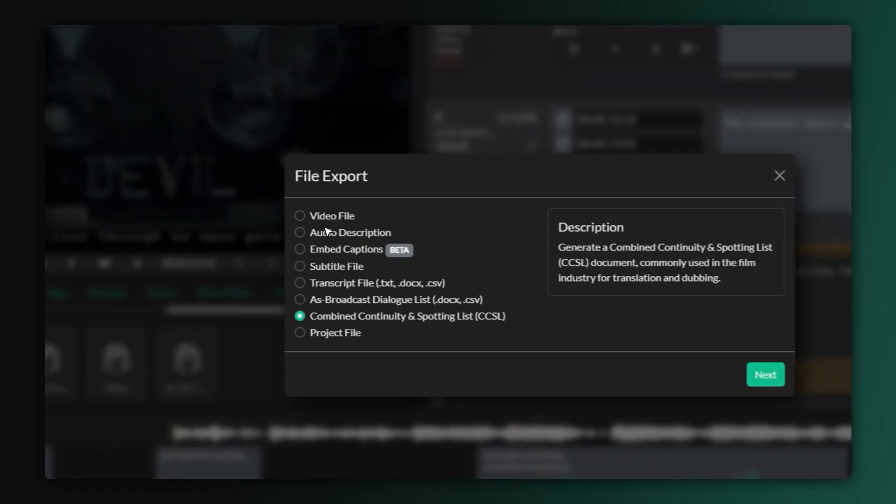
pyautogui.click(461, 337)
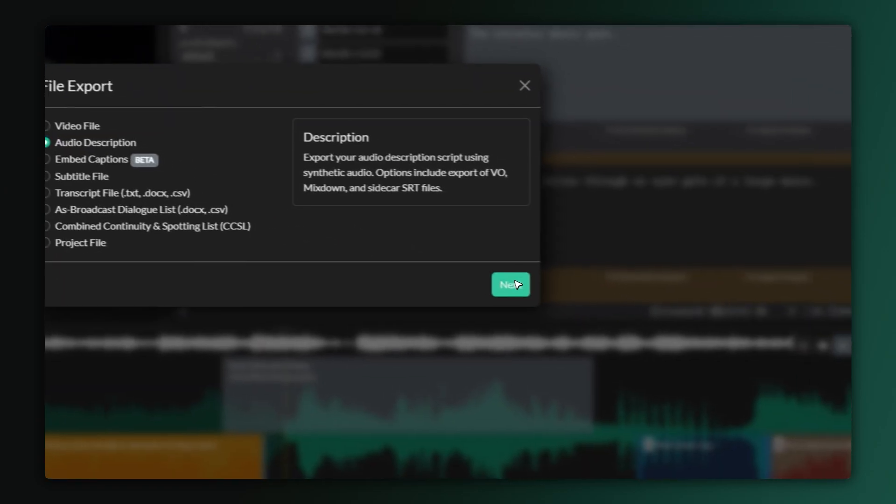
pyautogui.click(764, 374)
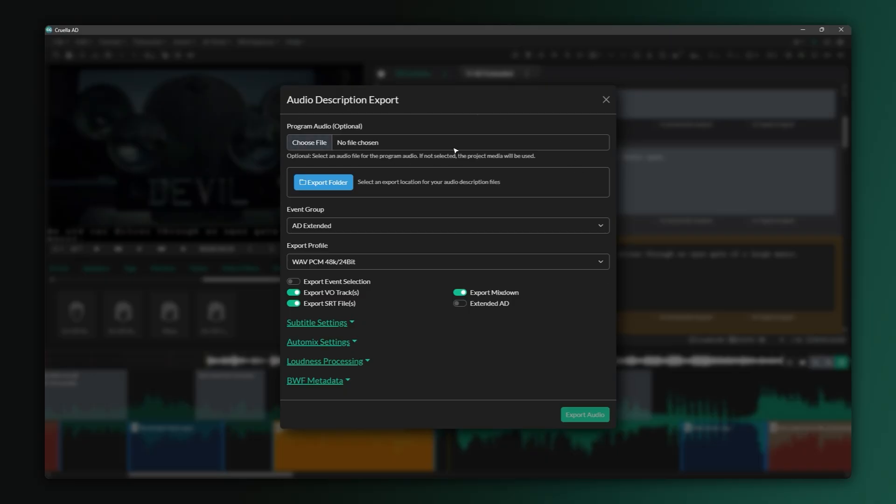
# Export into the Cruella AD folder using AD Extended events and WAV PCM 48k/24Bit.
pyautogui.click(341, 185)
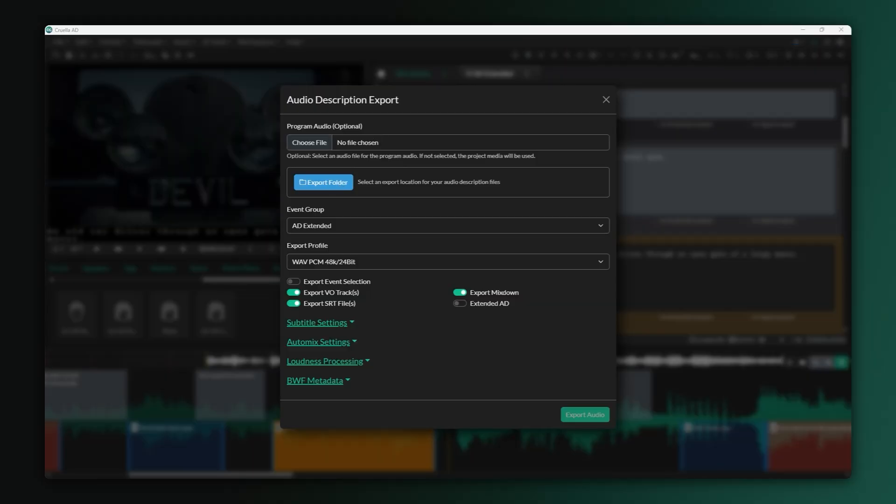
pyautogui.press('Return')
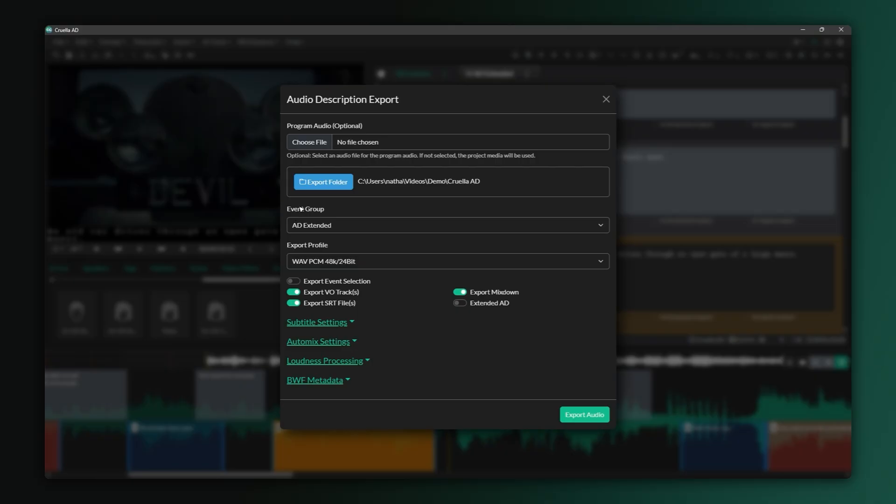
pyautogui.click(606, 225)
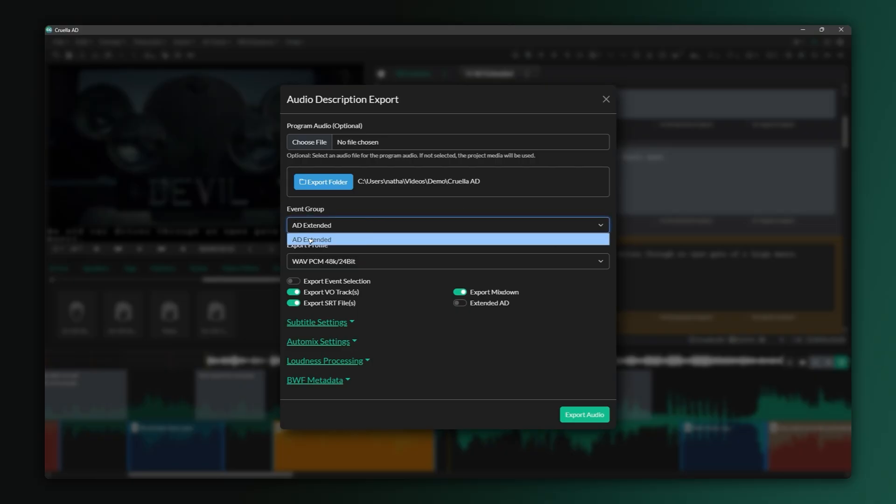
pyautogui.click(346, 241)
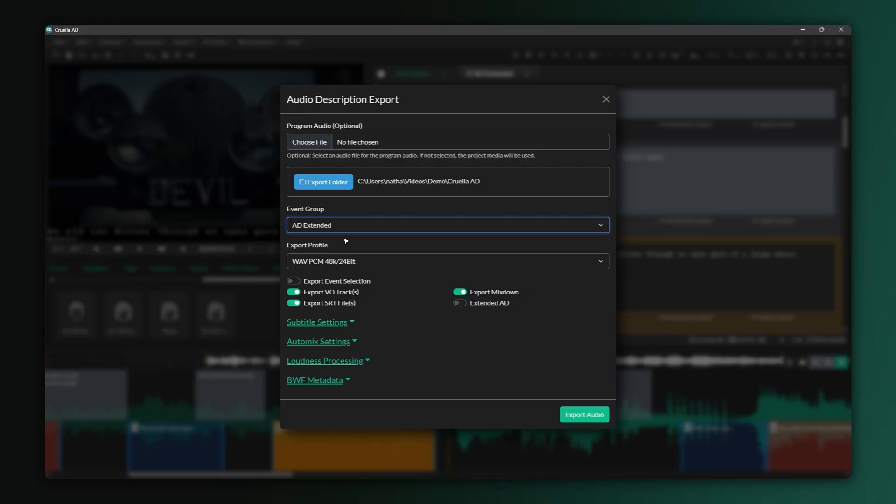
pyautogui.click(606, 264)
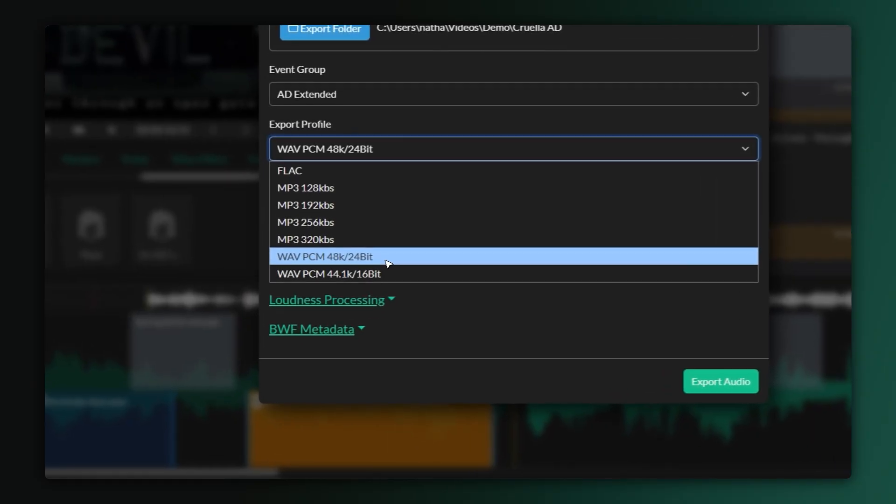
pyautogui.click(387, 263)
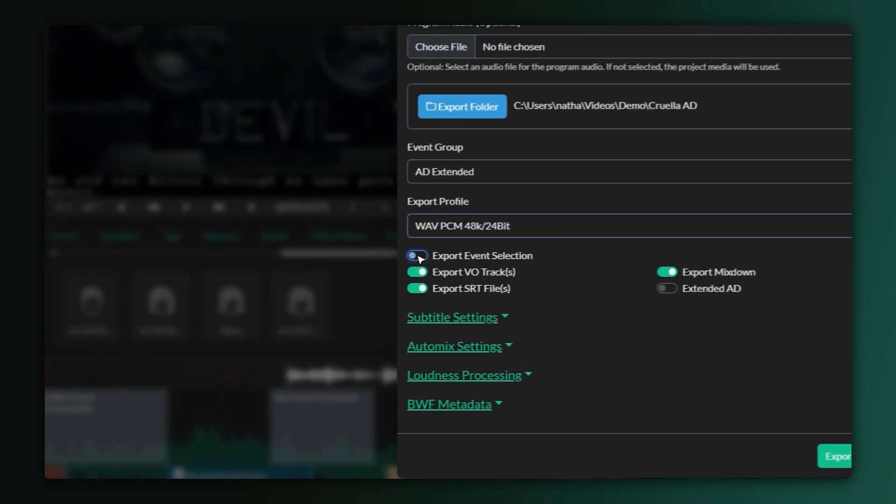
# Export all events, enable Extended AD, and turn off VO track export.
pyautogui.click(295, 282)
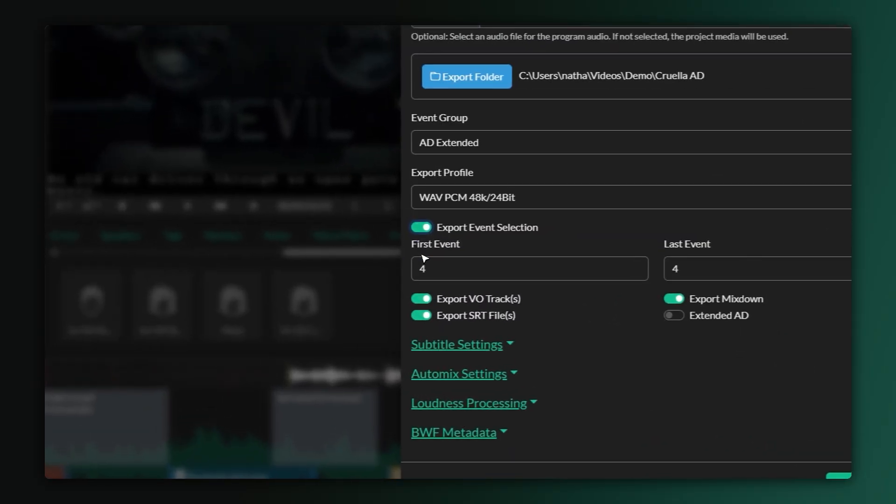
pyautogui.click(426, 229)
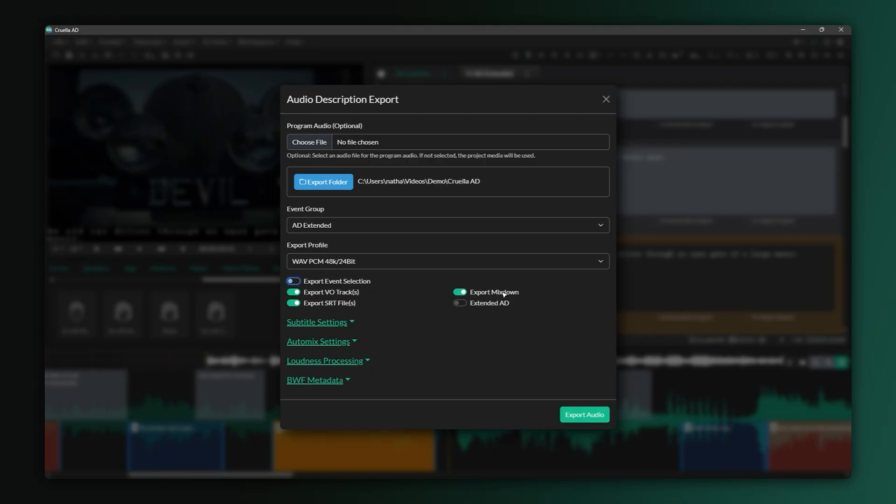
pyautogui.click(482, 305)
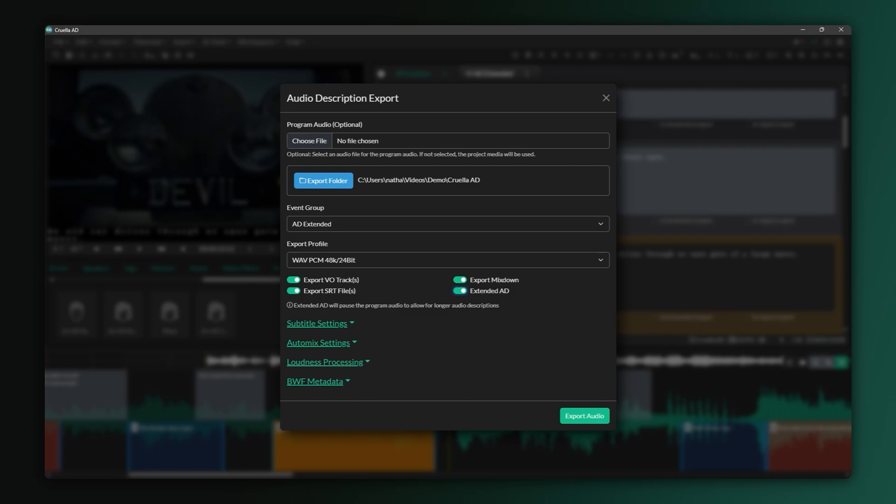
pyautogui.click(338, 282)
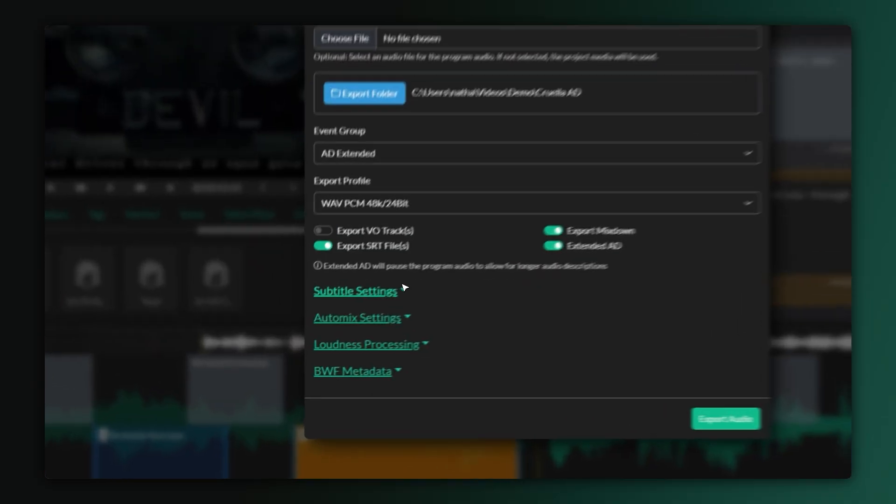
pyautogui.click(350, 323)
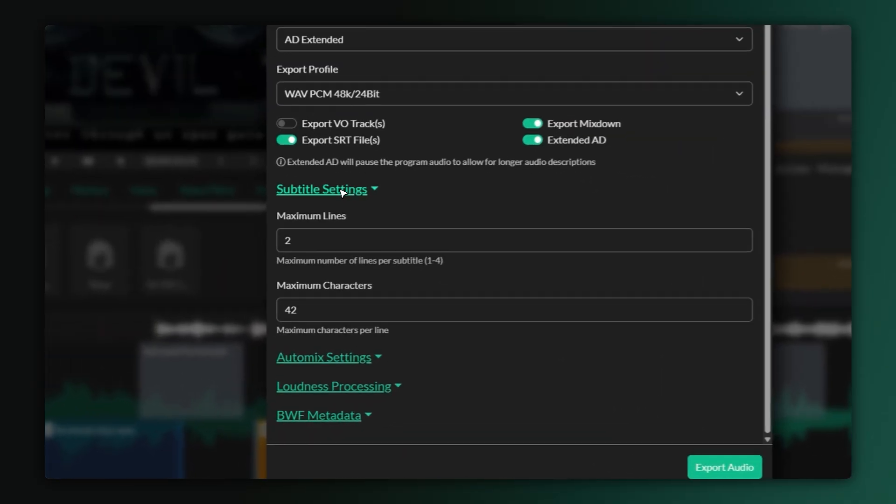
pyautogui.click(343, 193)
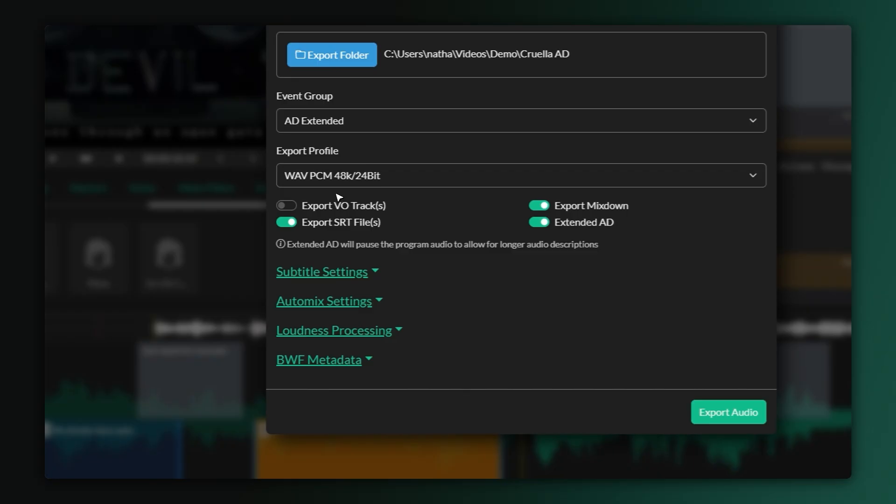
pyautogui.click(316, 298)
pyautogui.click(430, 327)
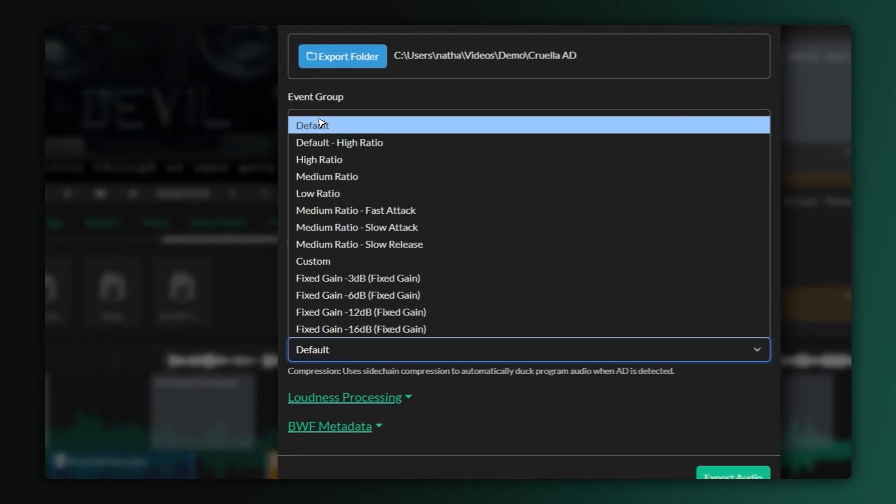
pyautogui.click(308, 204)
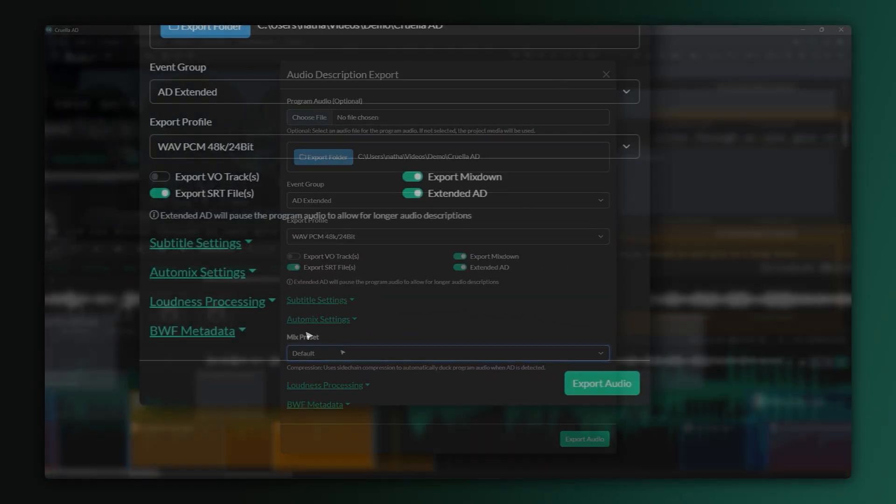
pyautogui.click(207, 266)
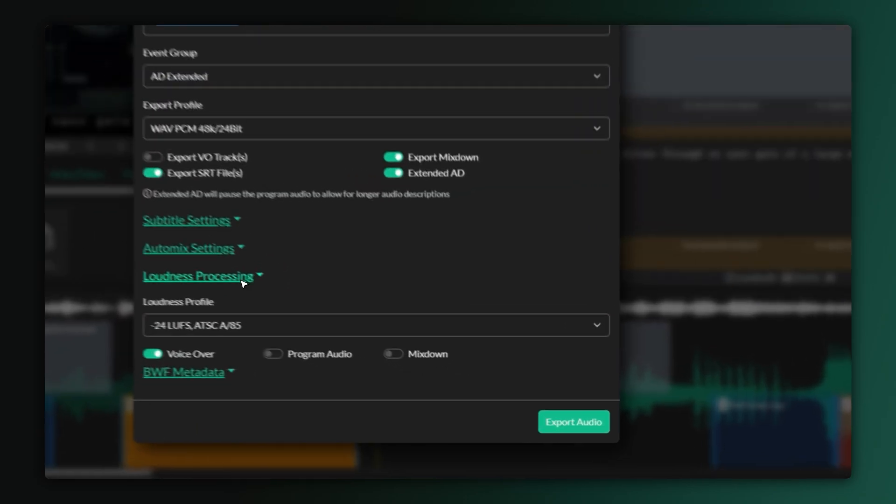
pyautogui.click(355, 338)
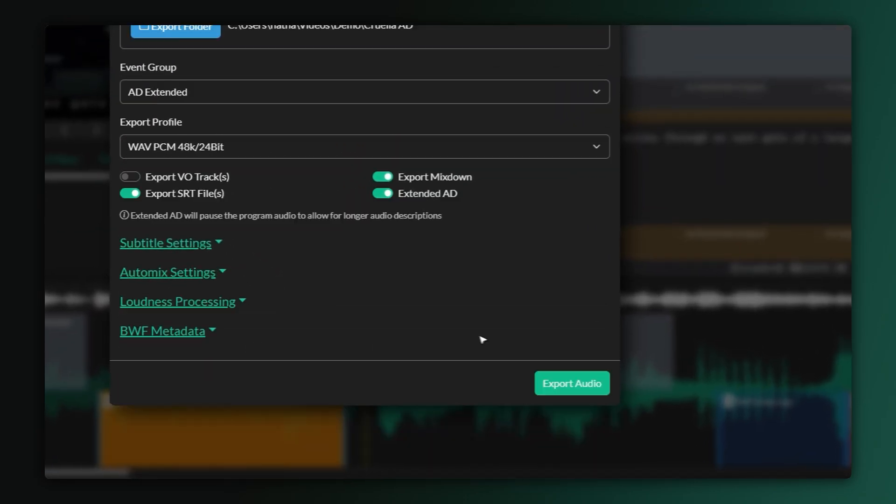
# Run the export and check the three exported Cruella AD files' full names in Explorer.
pyautogui.click(567, 389)
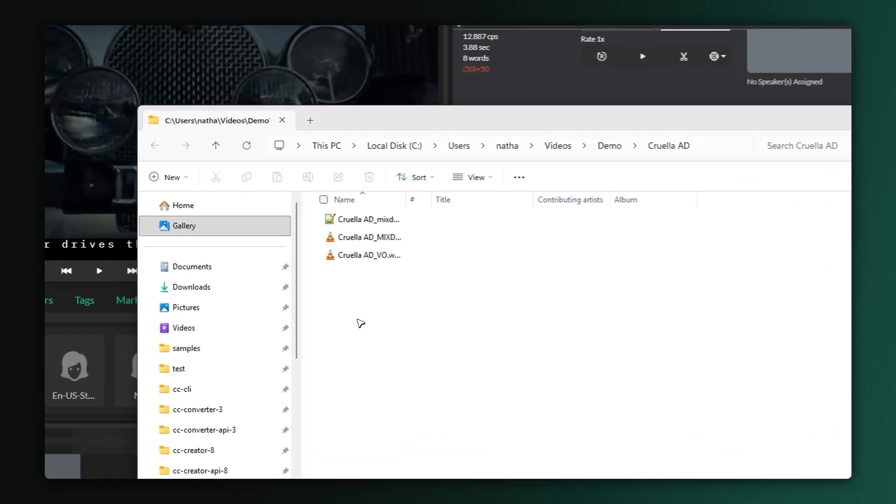
pyautogui.moveTo(439, 296); pyautogui.dragTo(339, 210)
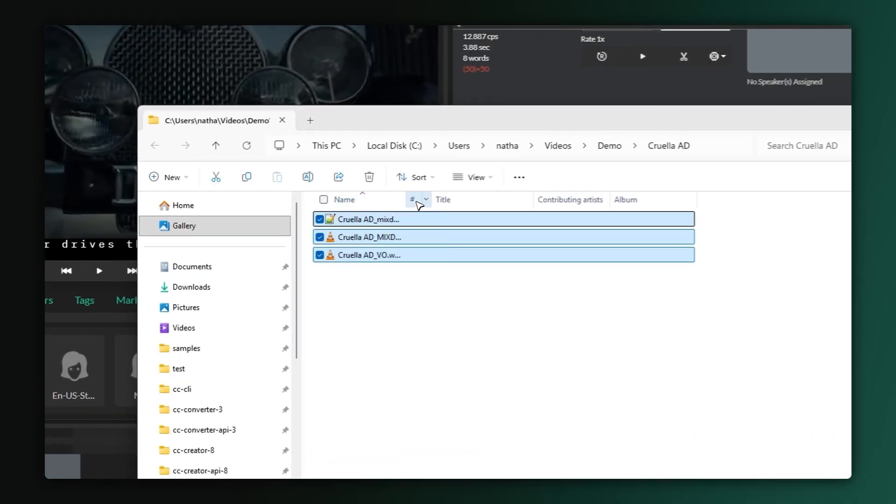
pyautogui.moveTo(407, 199); pyautogui.dragTo(516, 200)
pyautogui.click(442, 316)
# Select Cruella AD_mixdown.srt together with Cruella AD_MIXDOWN.wav and Cruella AD_VO.wav.
pyautogui.click(378, 219)
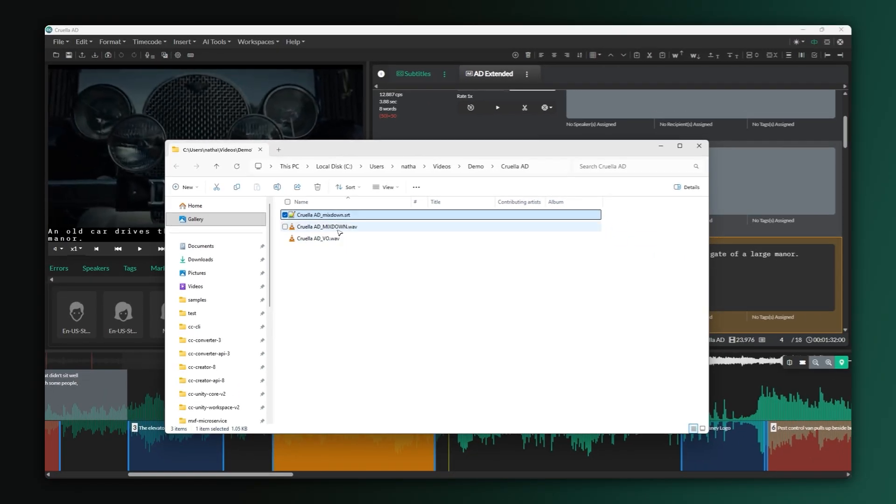
pyautogui.click(339, 228)
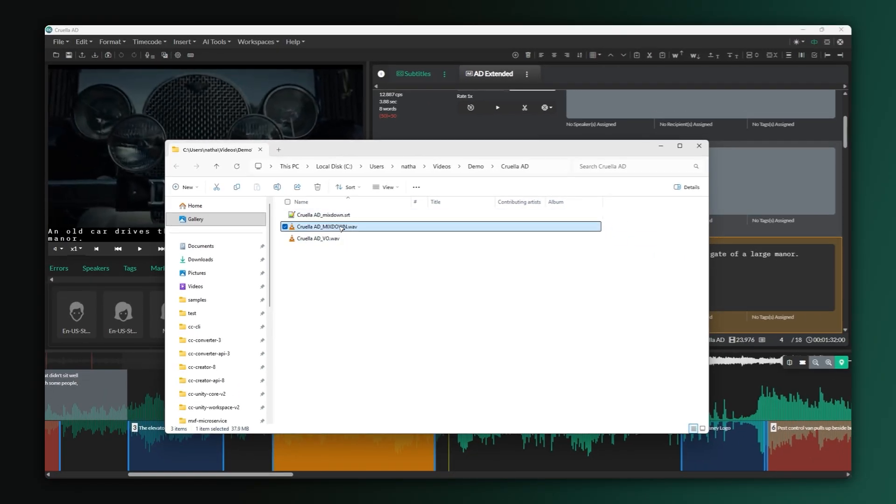
pyautogui.click(342, 239)
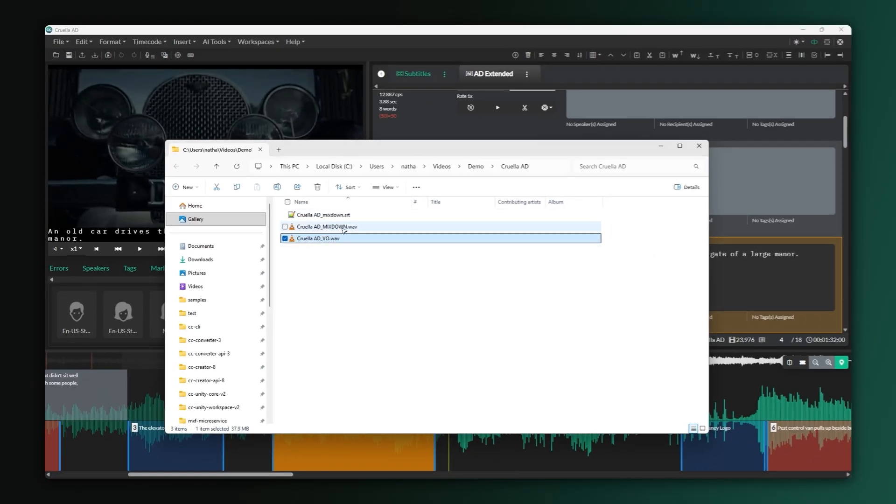
pyautogui.click(344, 228)
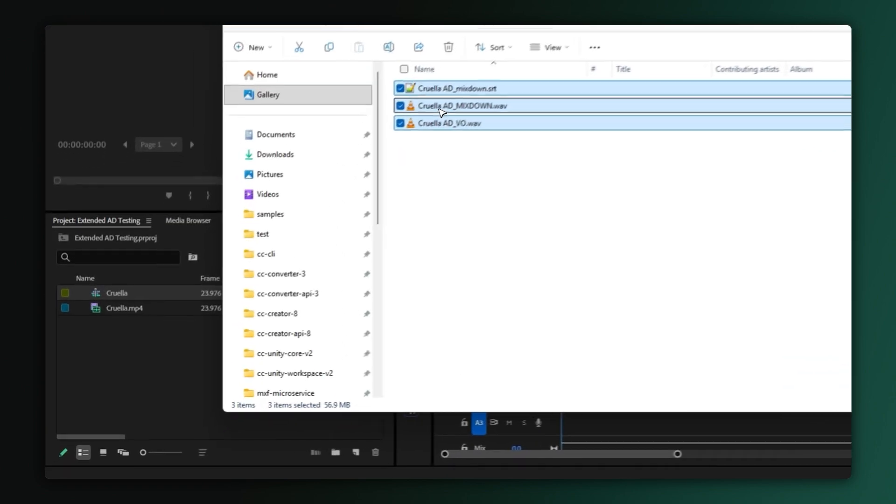
# Import the three Cruella AD files, add the SRT as a Subtitle track, and put MIXDOWN.wav on A2.
pyautogui.moveTo(308, 225); pyautogui.dragTo(126, 394)
pyautogui.moveTo(167, 350); pyautogui.dragTo(116, 355)
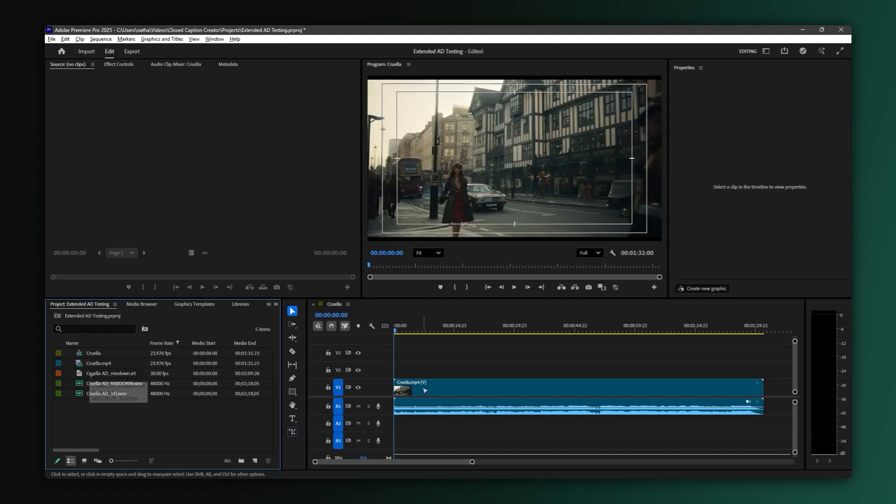
pyautogui.moveTo(82, 374); pyautogui.dragTo(429, 370)
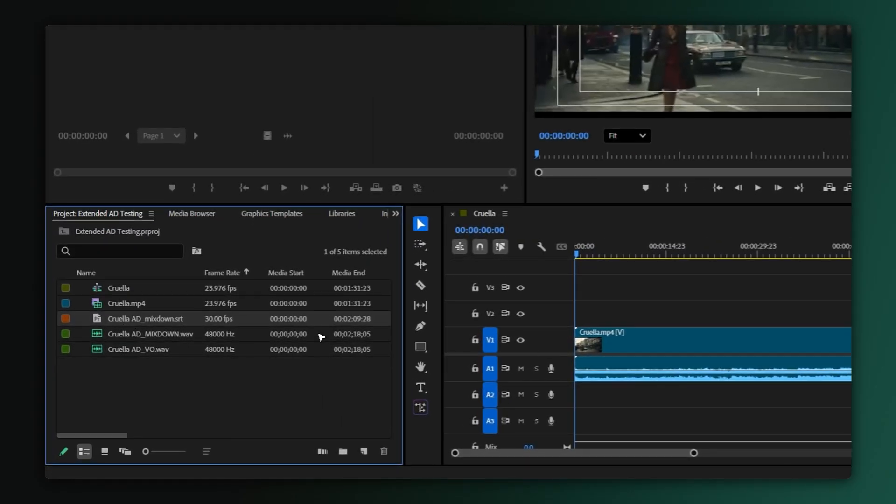
pyautogui.moveTo(474, 312); pyautogui.dragTo(475, 312)
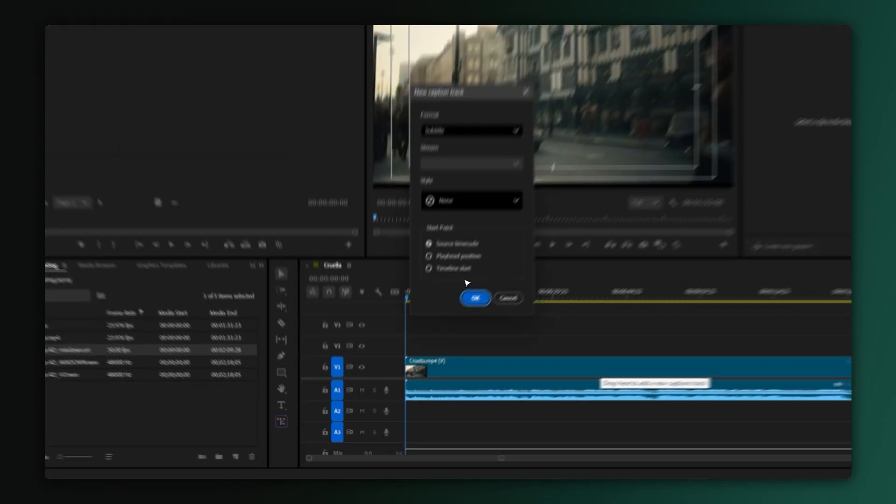
pyautogui.click(508, 254)
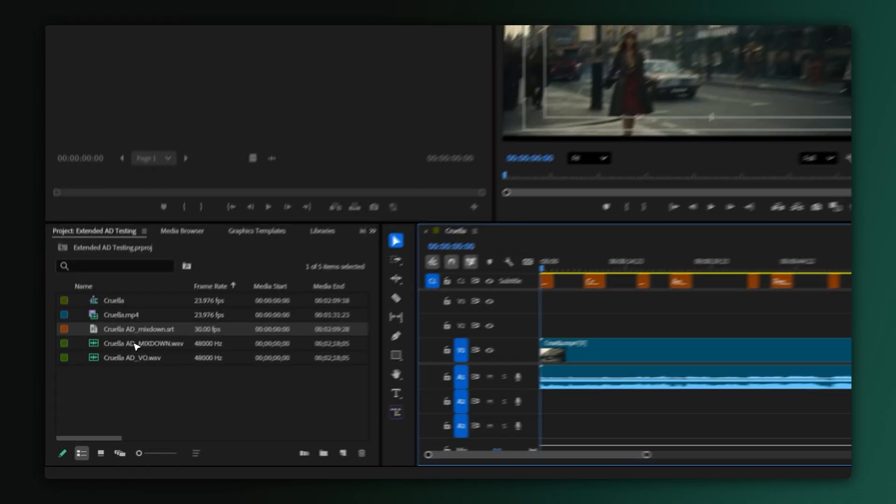
pyautogui.moveTo(109, 384); pyautogui.dragTo(433, 410)
pyautogui.moveTo(366, 377); pyautogui.dragTo(308, 406)
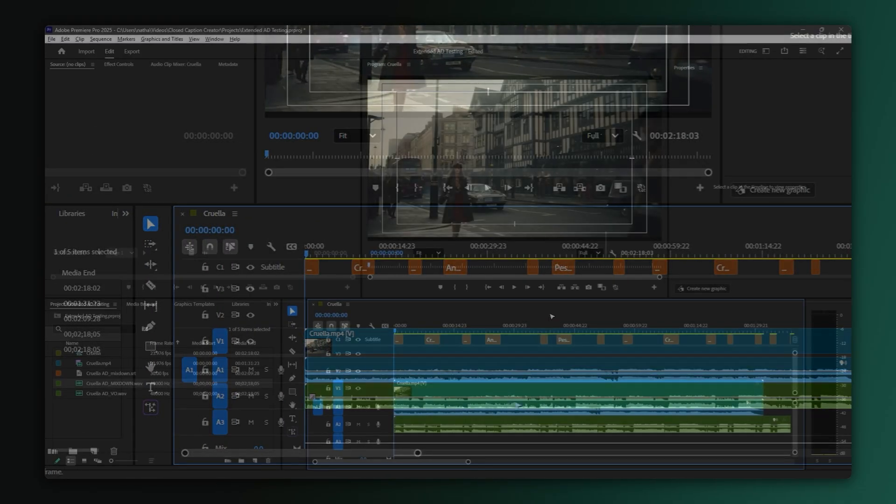
# Razor-split Cruella.mp4 near its start and delete the piece under the Liberty building description.
pyautogui.press('`')
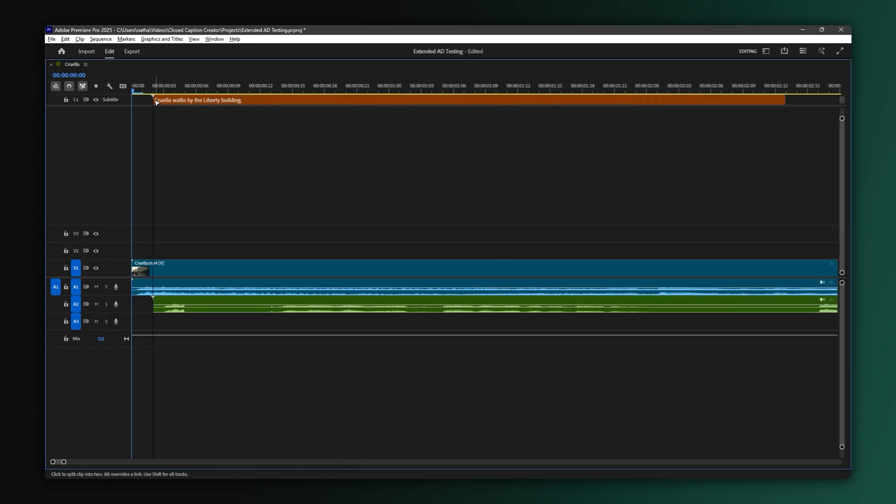
pyautogui.click(154, 270)
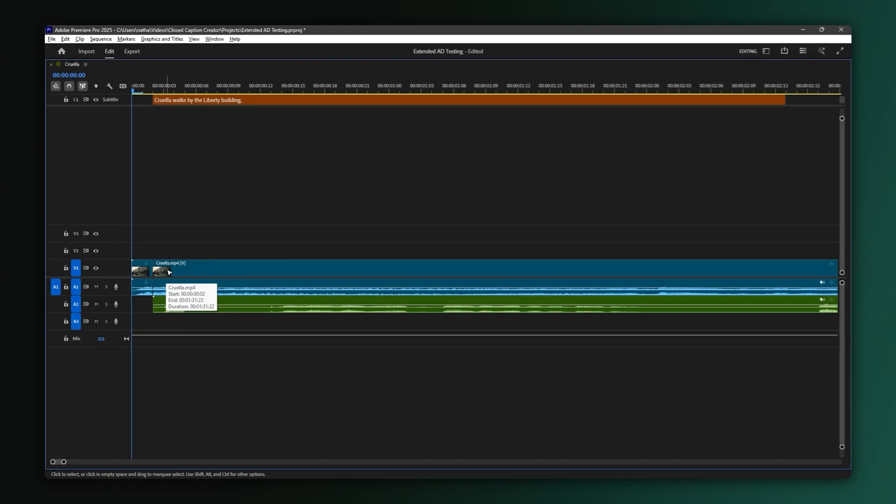
pyautogui.click(204, 276)
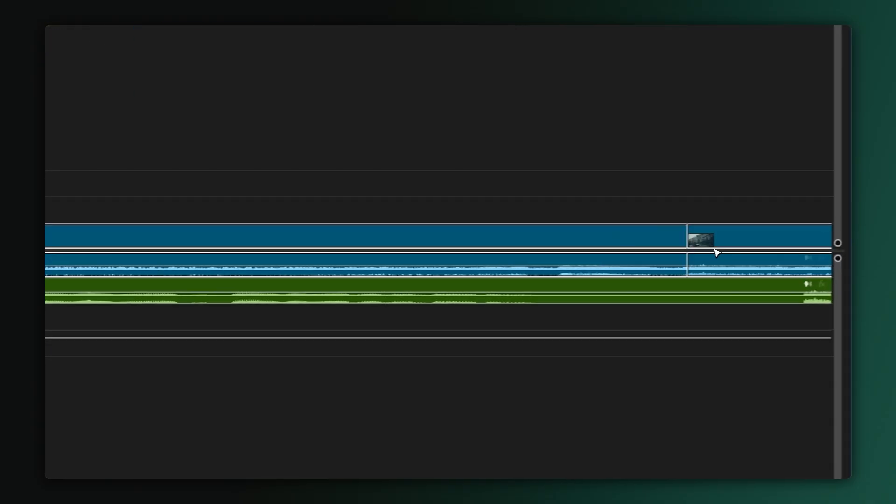
pyautogui.press('Delete')
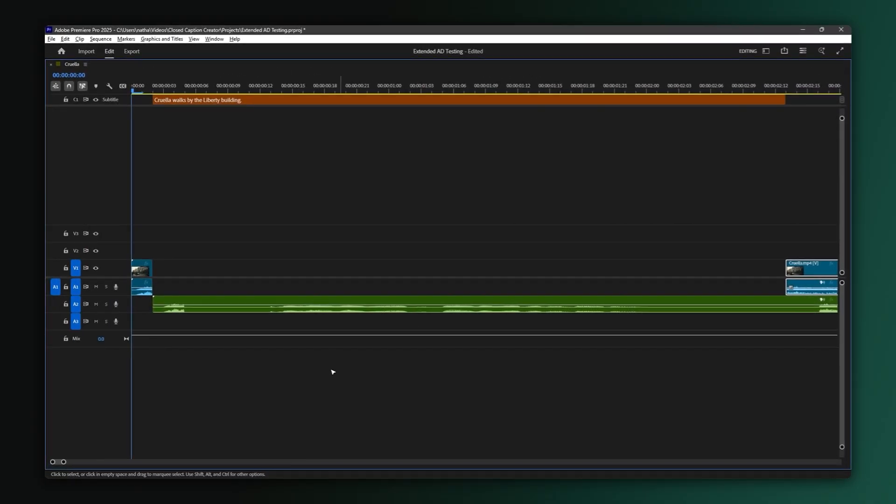
pyautogui.press('-')
pyautogui.press('-')
pyautogui.press('-')
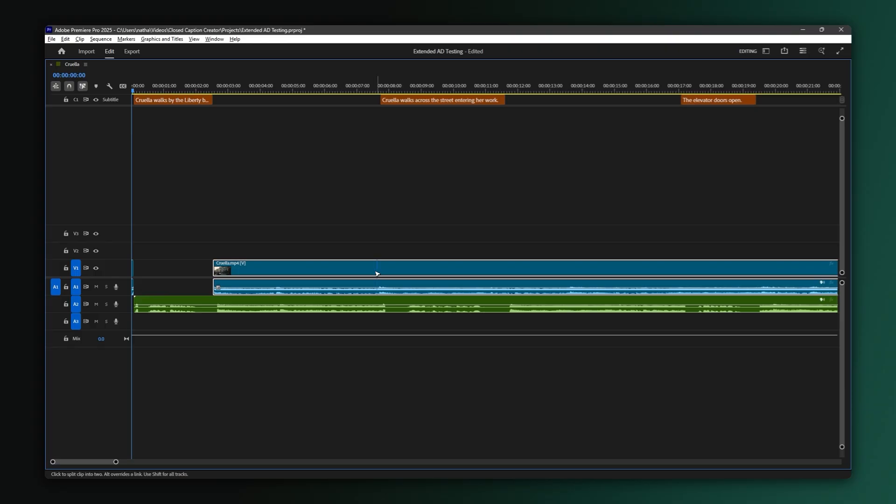
# Split Cruella.mp4 at the next two caption starts and shift each right-hand piece later.
pyautogui.click(381, 275)
pyautogui.press('v')
pyautogui.moveTo(420, 270); pyautogui.dragTo(539, 269)
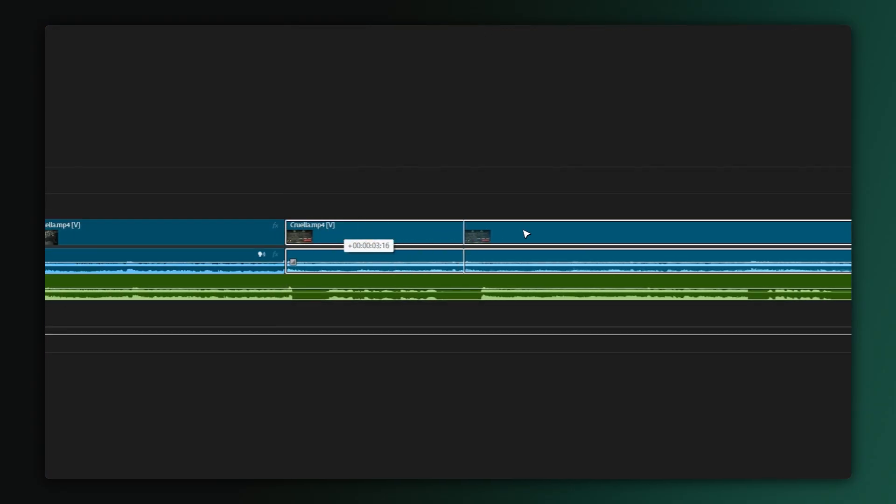
pyautogui.moveTo(526, 234); pyautogui.dragTo(535, 233)
pyautogui.scroll(-5, 509, 243)
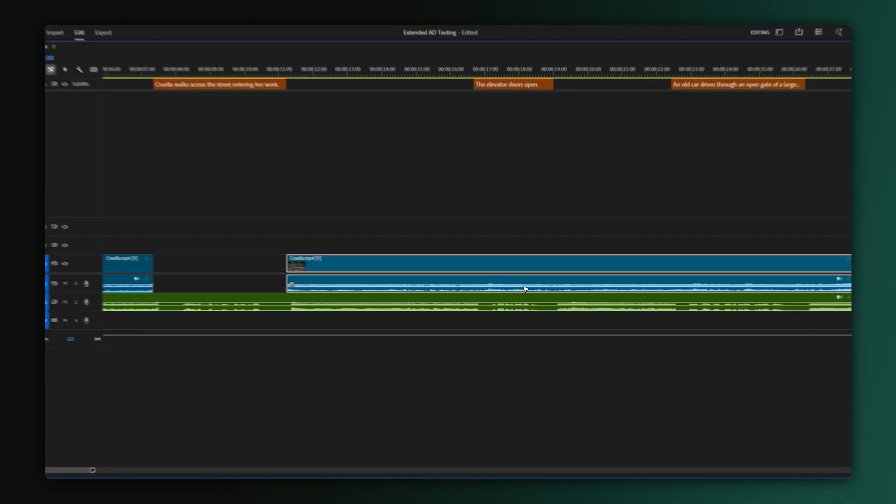
pyautogui.click(459, 266)
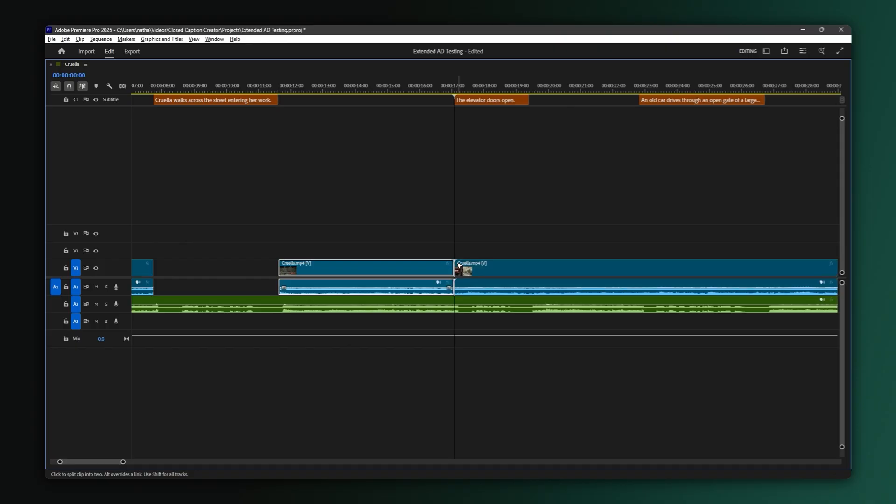
pyautogui.press('v')
pyautogui.click(471, 270)
pyautogui.moveTo(547, 272); pyautogui.dragTo(548, 273)
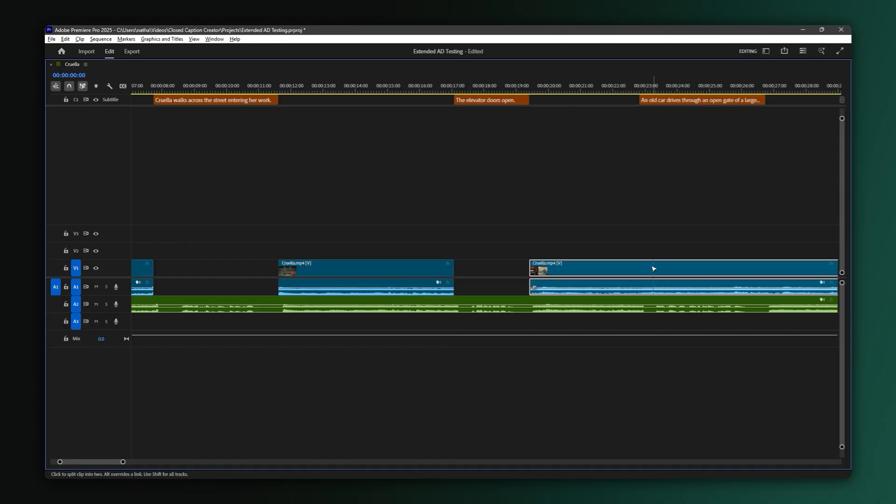
# Split at the third subtitle's start and push the remaining clips later to open gaps.
pyautogui.click(646, 269)
pyautogui.moveTo(648, 268); pyautogui.dragTo(695, 271)
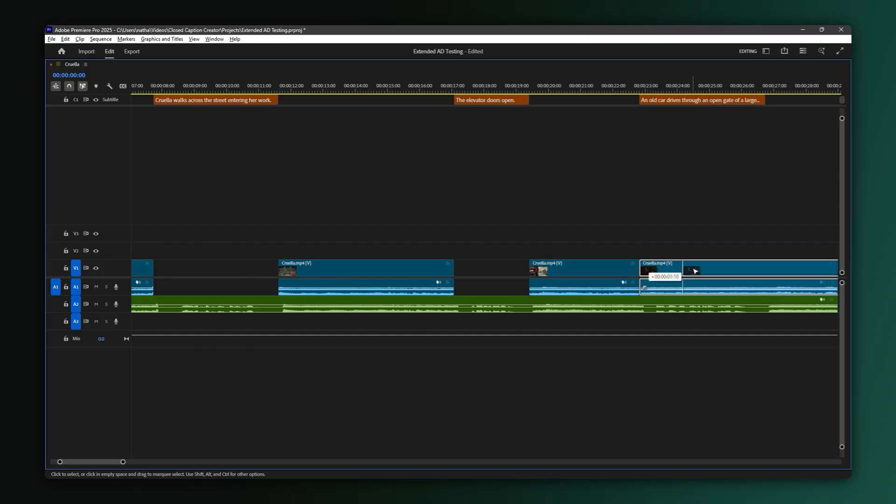
pyautogui.moveTo(775, 268); pyautogui.dragTo(774, 269)
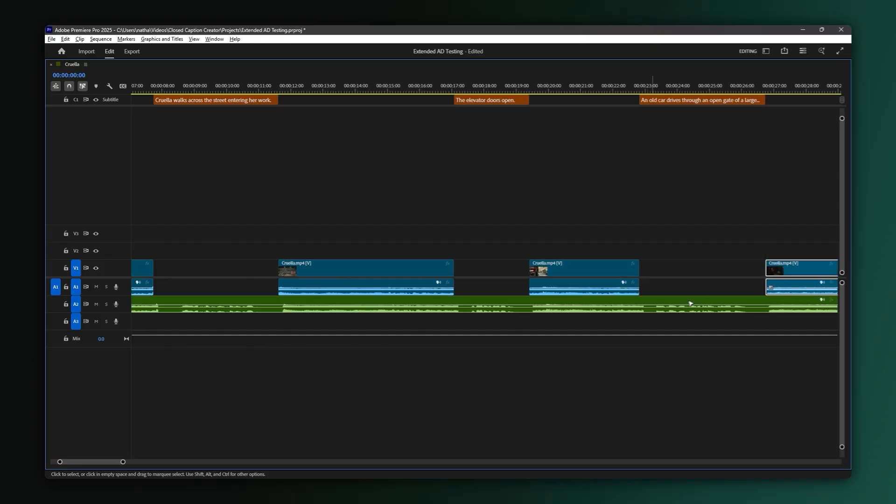
pyautogui.scroll(-5, 621, 334)
pyautogui.scroll(-4, 625, 332)
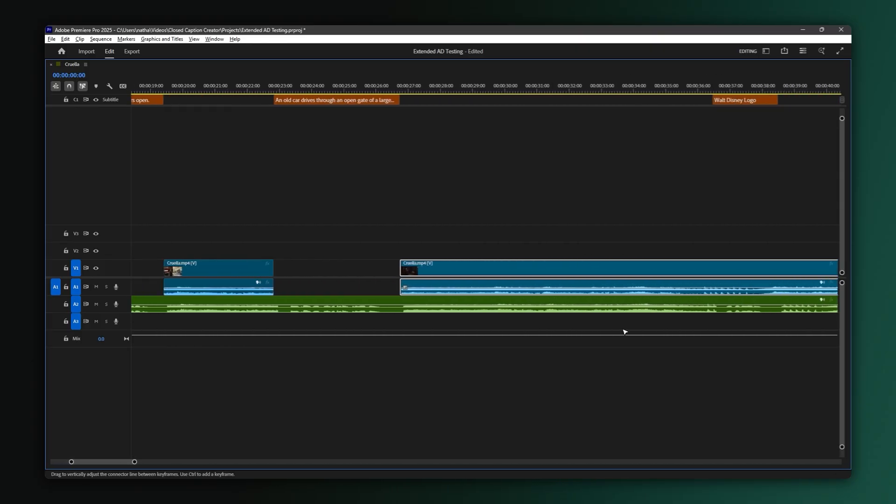
pyautogui.moveTo(608, 267); pyautogui.dragTo(601, 267)
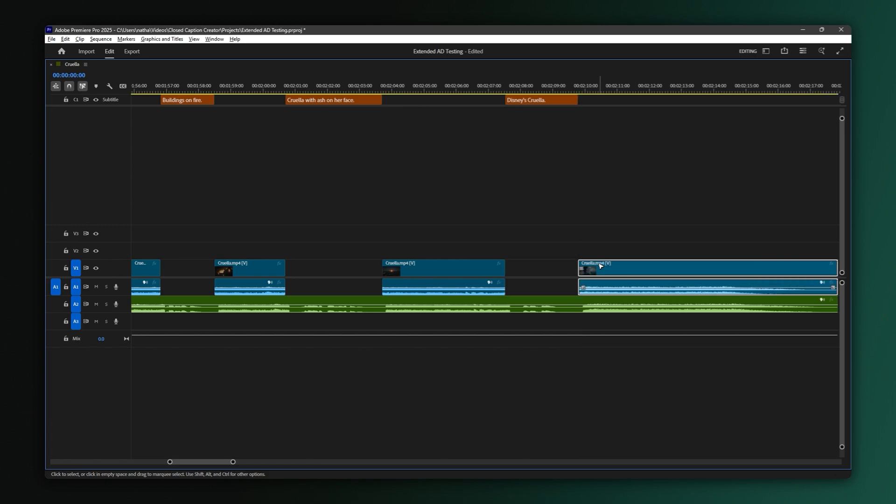
pyautogui.scroll(-3, 620, 285)
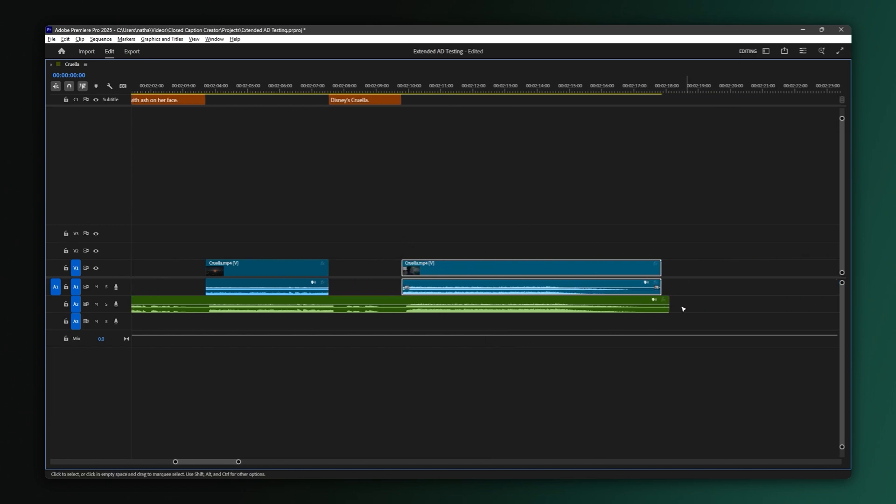
pyautogui.click(425, 309)
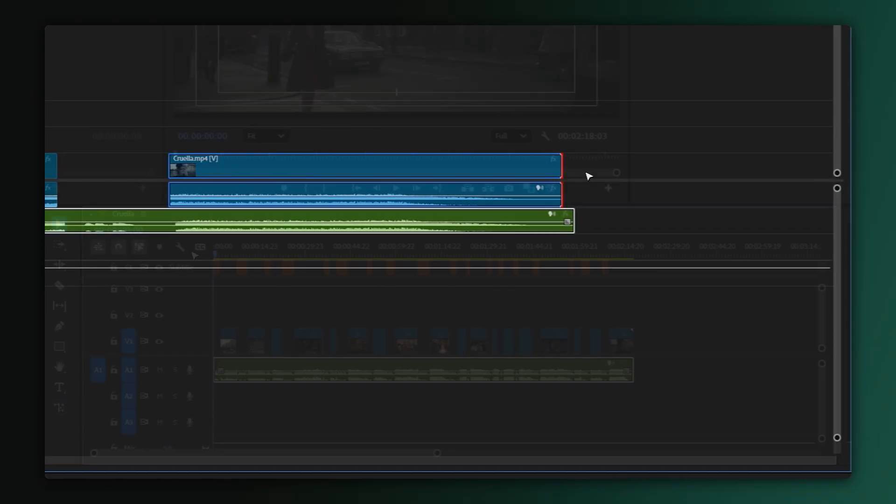
# Park the playhead at 00:00:07:17, one frame before the second caption's 00:00:07:18 start.
pyautogui.press('=')
pyautogui.press('=')
pyautogui.press('=')
pyautogui.press('=')
pyautogui.press('-')
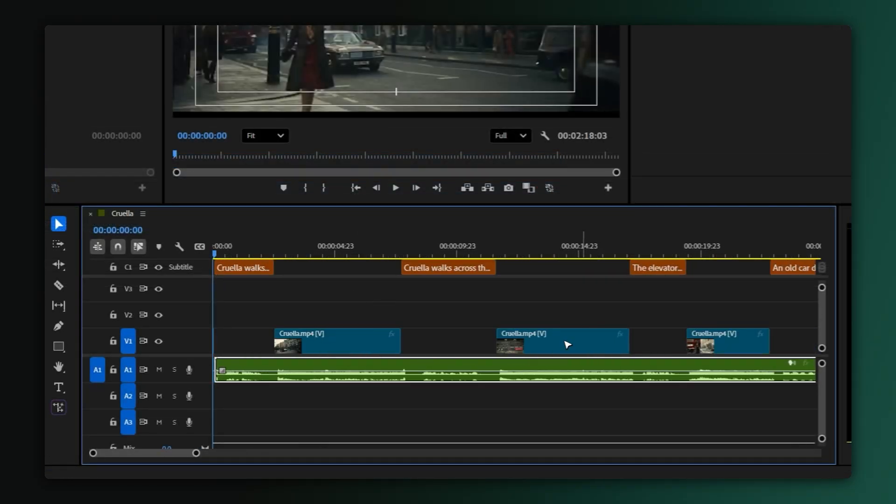
pyautogui.moveTo(381, 254); pyautogui.dragTo(404, 252)
pyautogui.press('=')
pyautogui.press('=')
pyautogui.press('=')
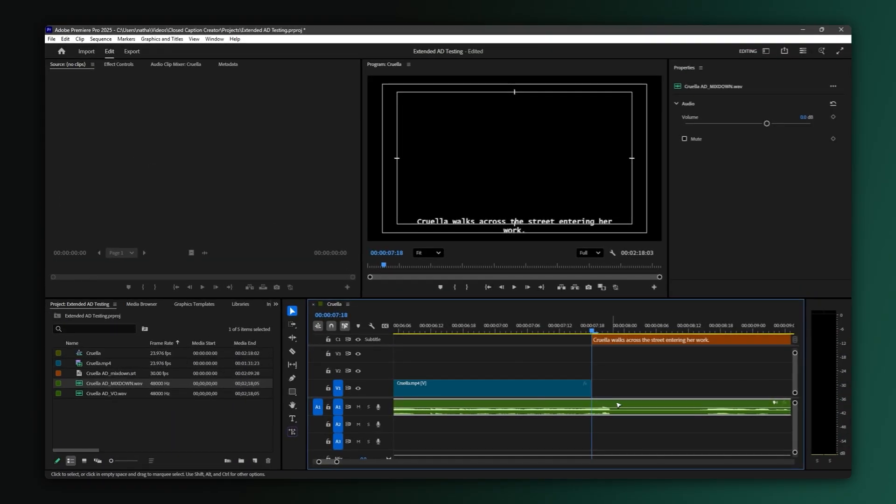
pyautogui.press('Left')
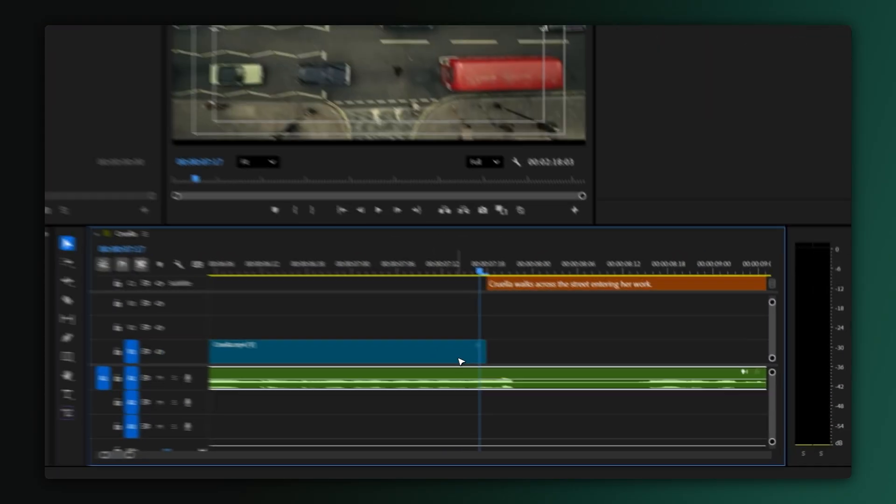
# Add a frame hold to the V1 Cruella.mp4 clip and stretch it across the gap to the next clip.
pyautogui.rightClick(588, 387)
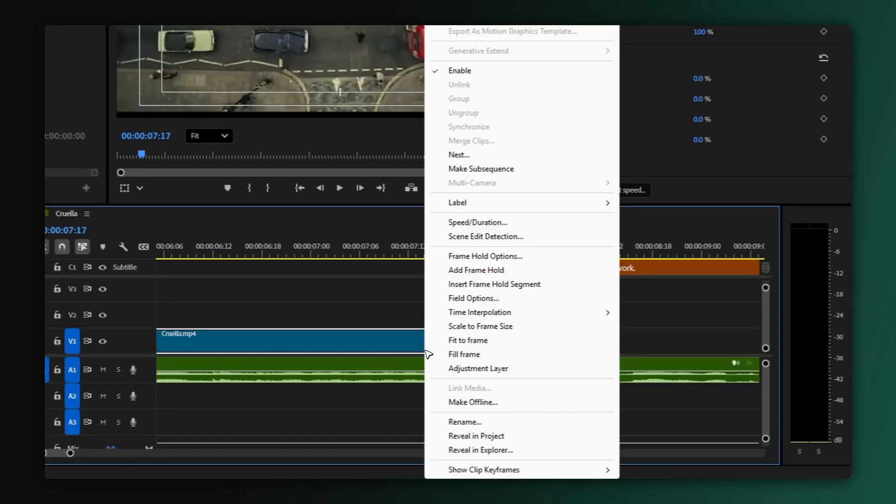
pyautogui.click(489, 272)
pyautogui.press('-')
pyautogui.press('-')
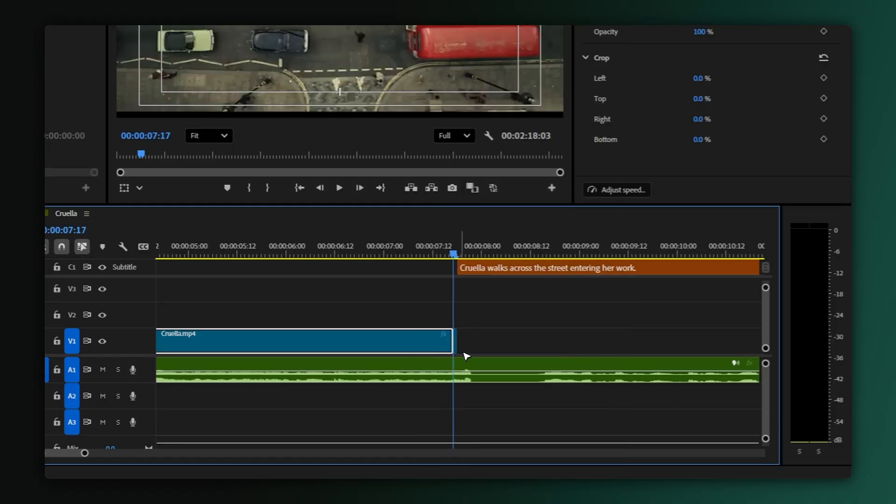
pyautogui.moveTo(462, 343); pyautogui.dragTo(654, 325)
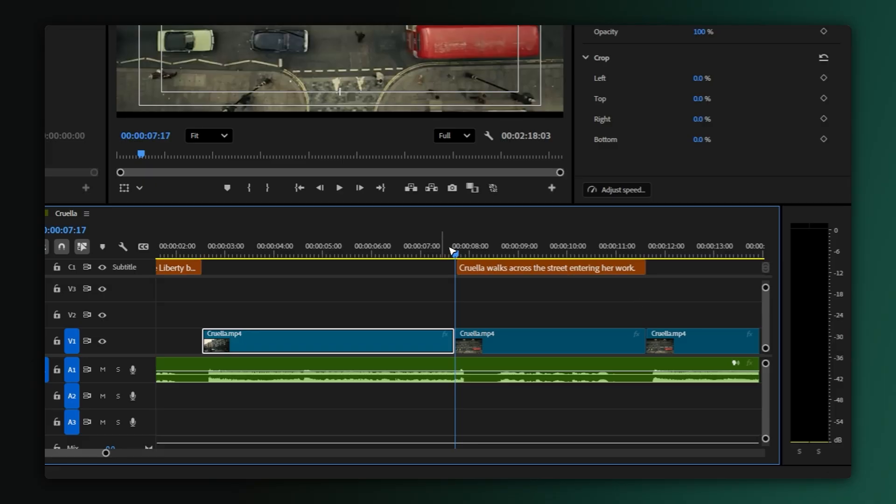
# Step the playhead back ten frames, then open File > Export and back out without exporting.
pyautogui.hotkey('shift', 'Left')
pyautogui.hotkey('shift', 'Left')
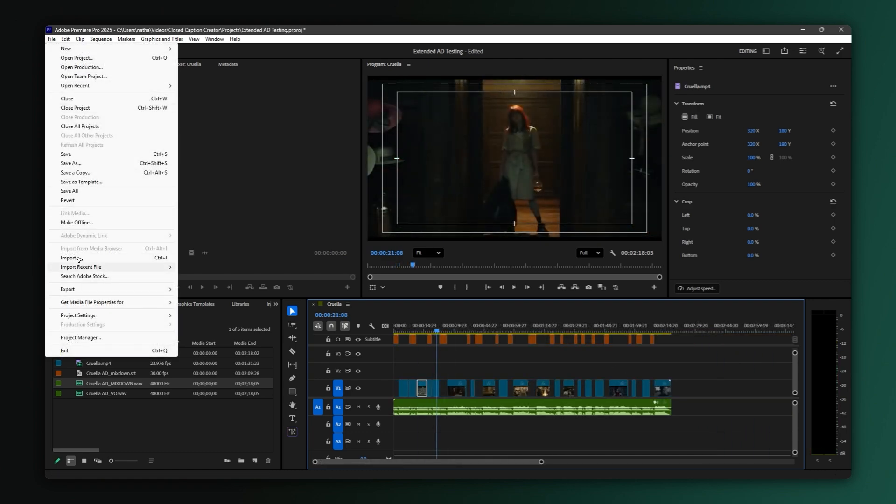
pyautogui.moveTo(81, 292)
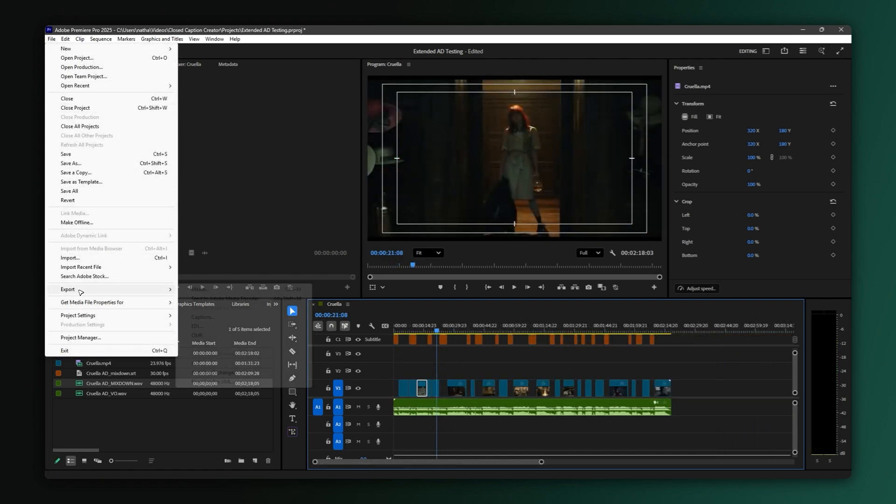
pyautogui.click(248, 298)
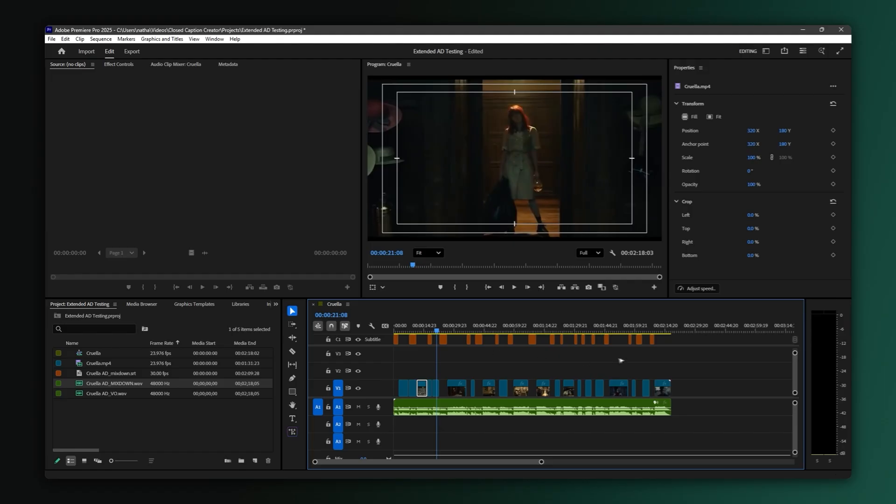